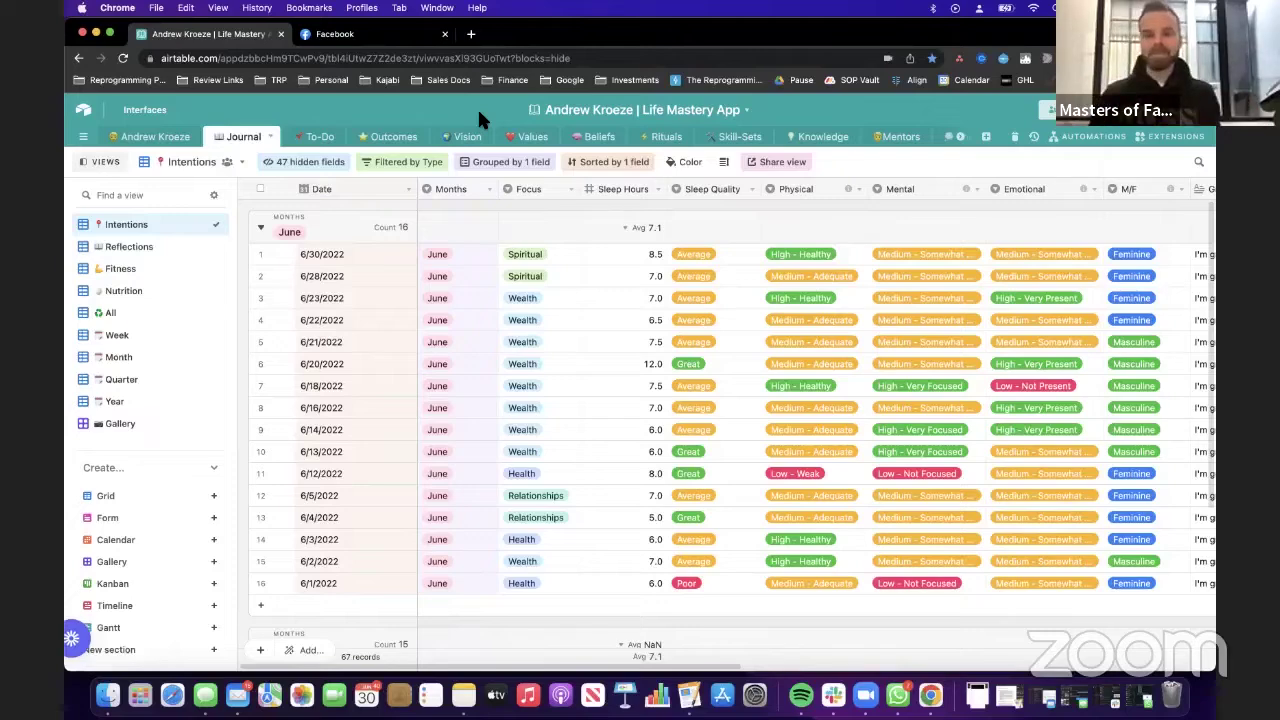
Step: Browse the lifestyle and character value cards in the Values table's gallery
left_click(536, 142)
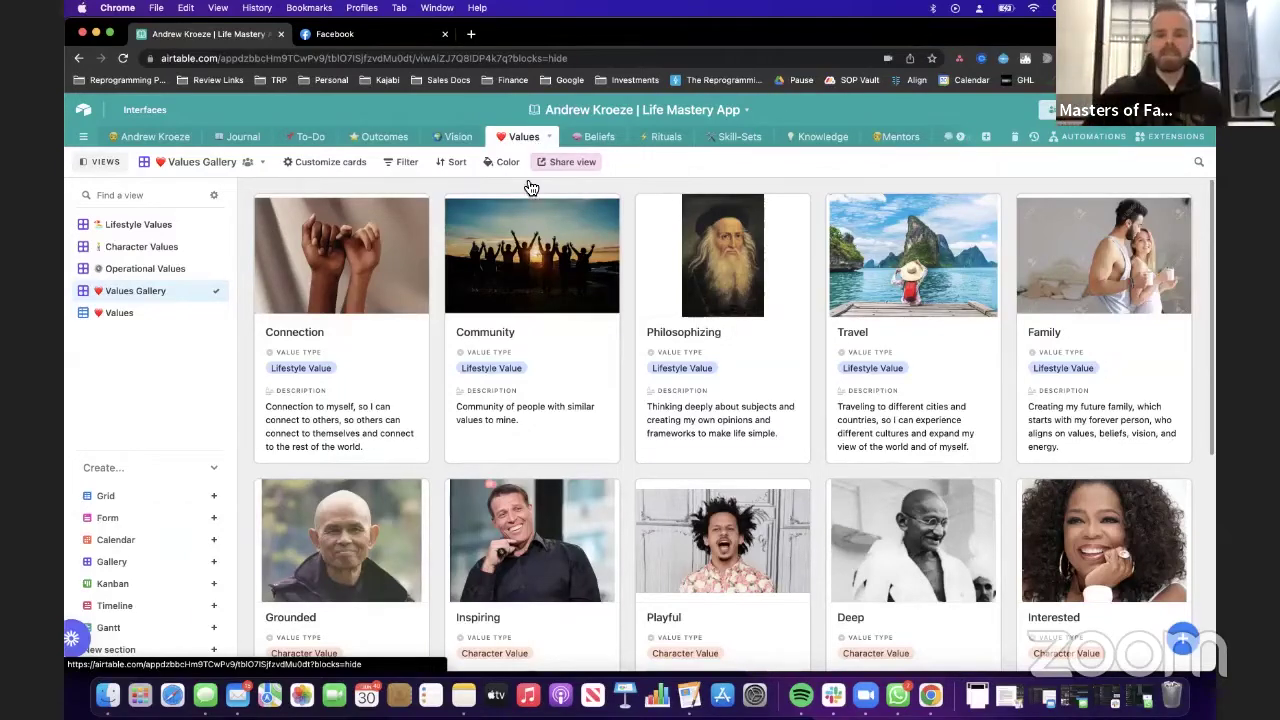
scroll(517, 334, "down", 2)
scroll(517, 334, "down", 1)
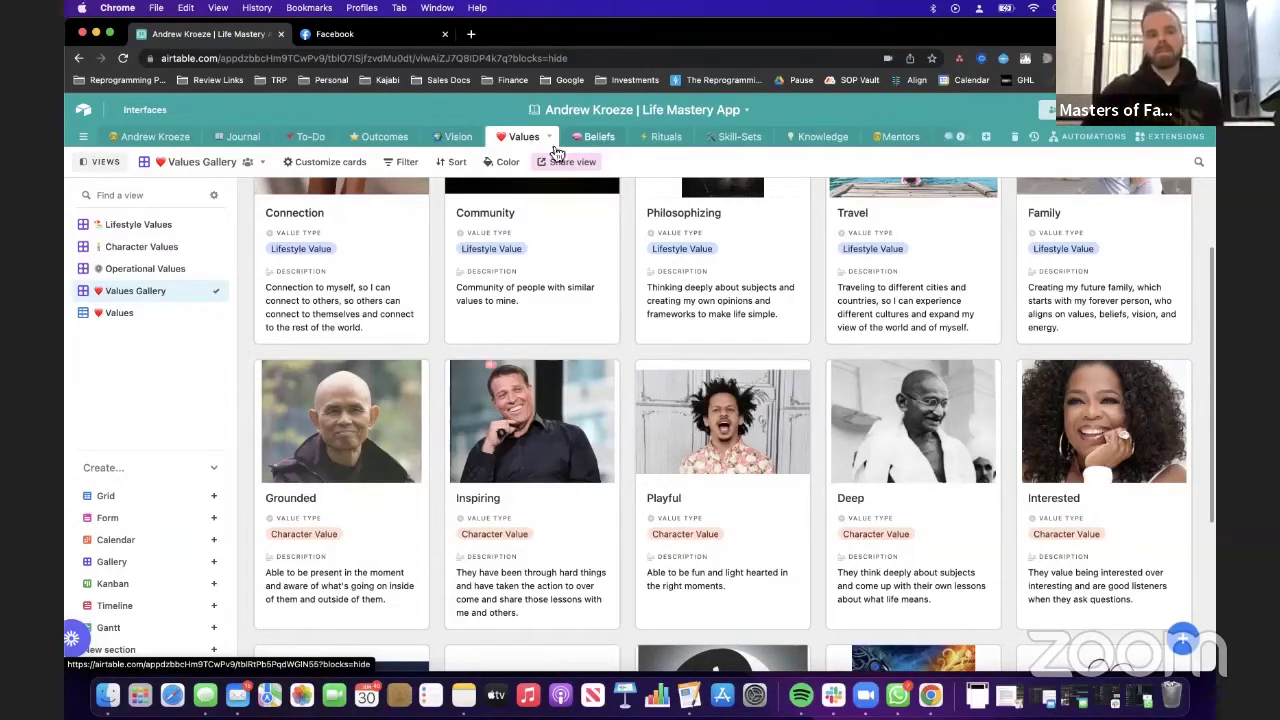
Step: Open the Life Vision record in the Vision table, read its answers down to the financial vision questions, and close it
left_click(450, 137)
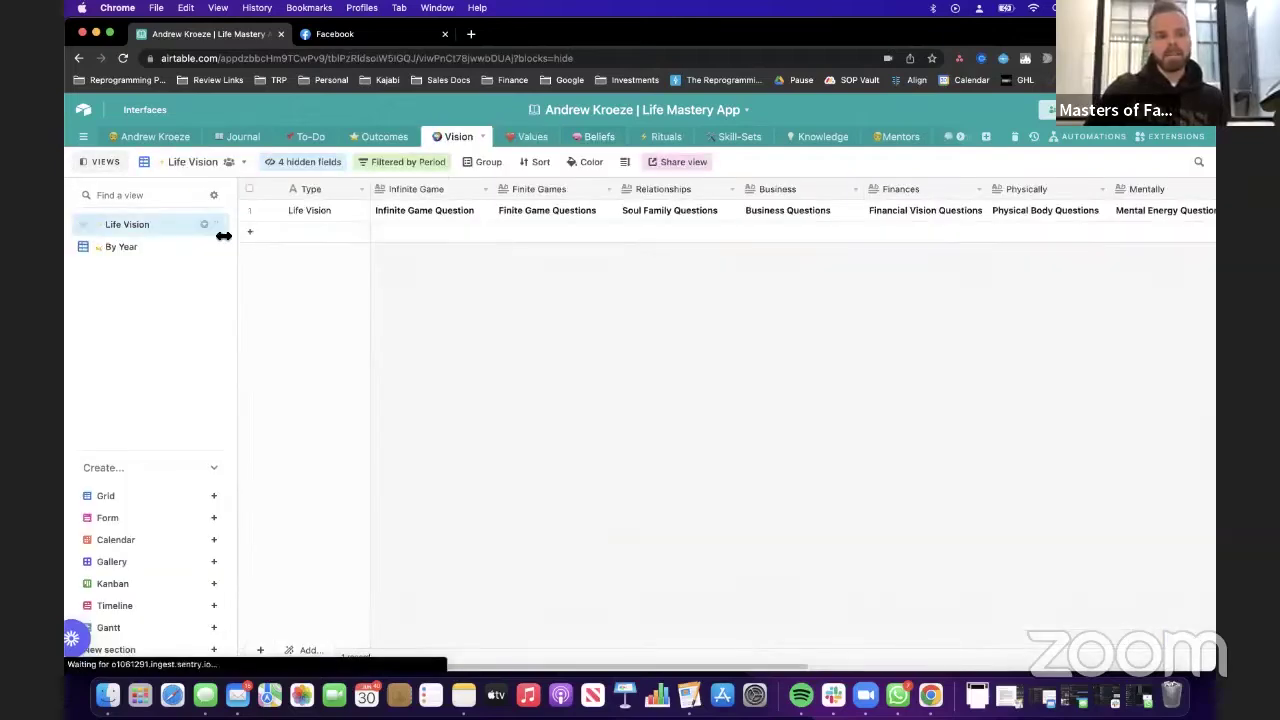
left_click(278, 216)
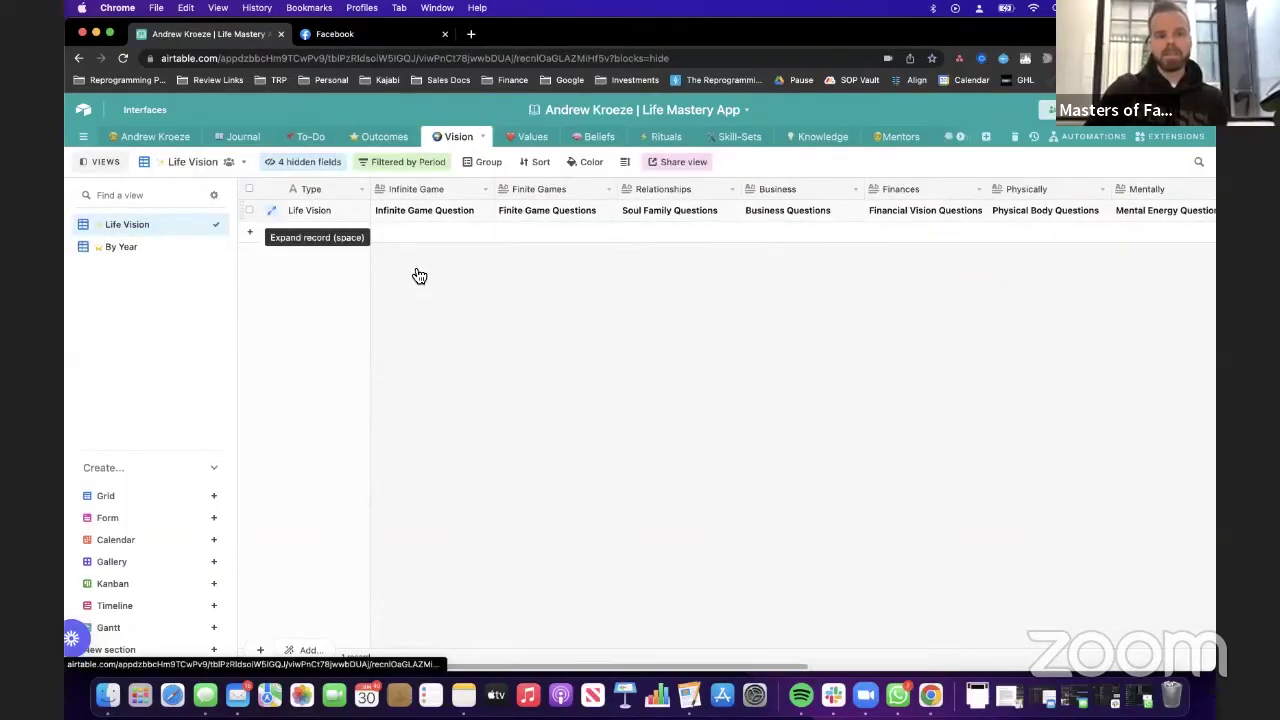
scroll(473, 310, "down", 10)
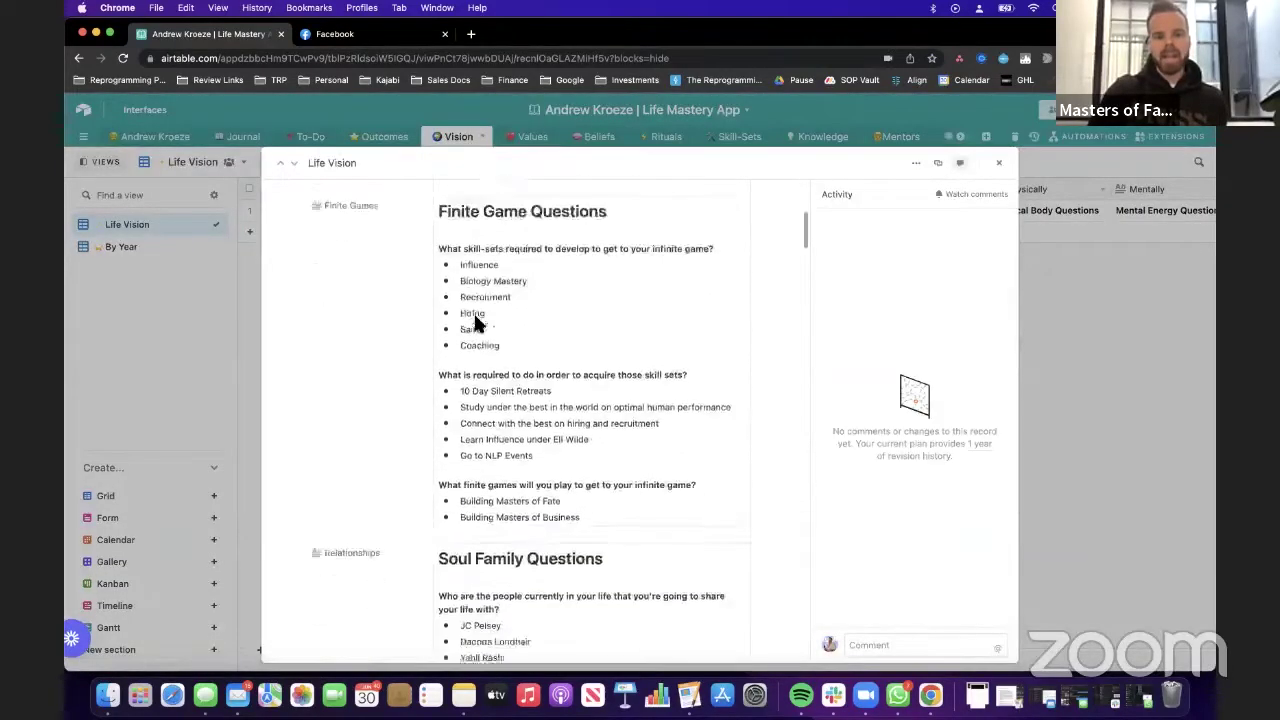
scroll(475, 318, "down", 15)
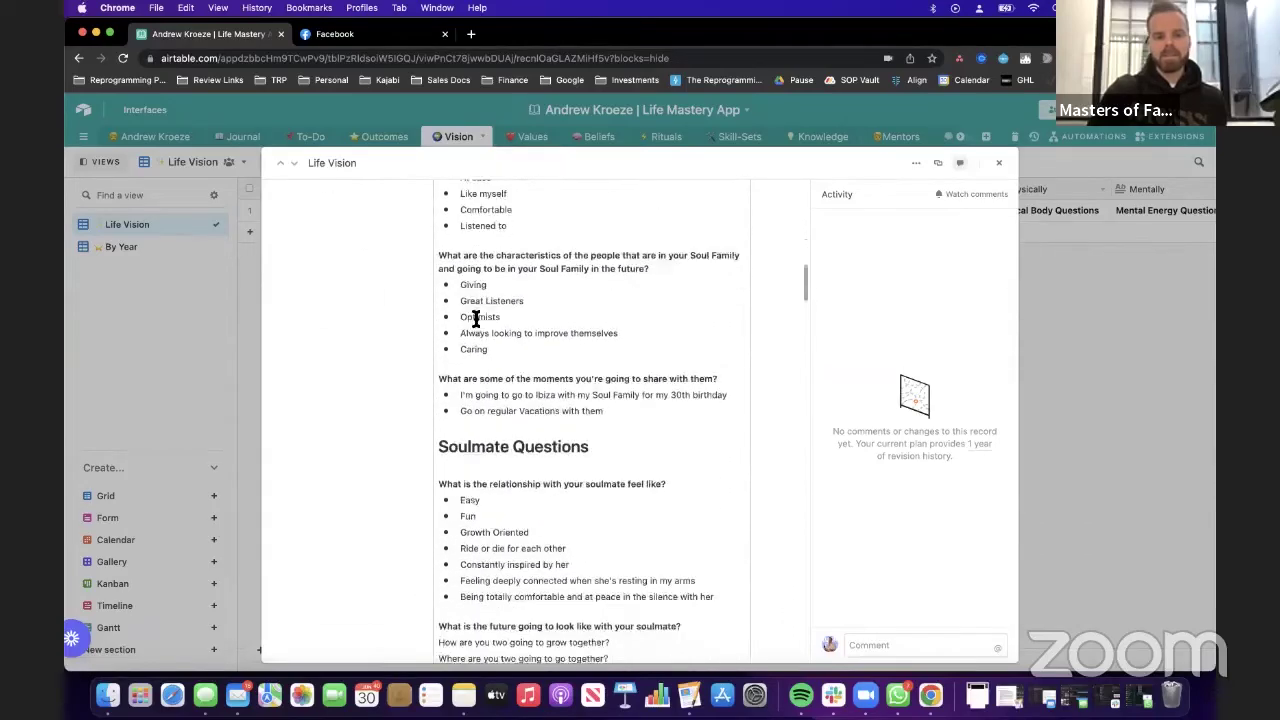
scroll(475, 318, "down", 15)
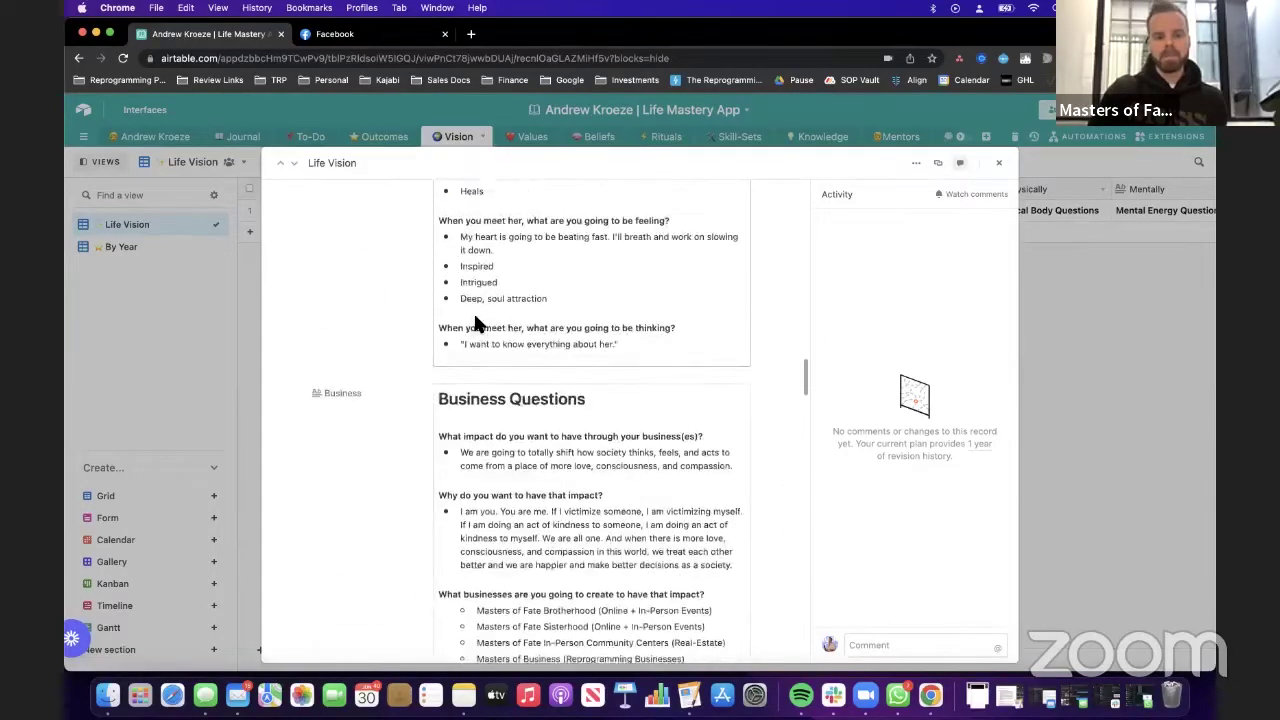
scroll(475, 318, "down", 15)
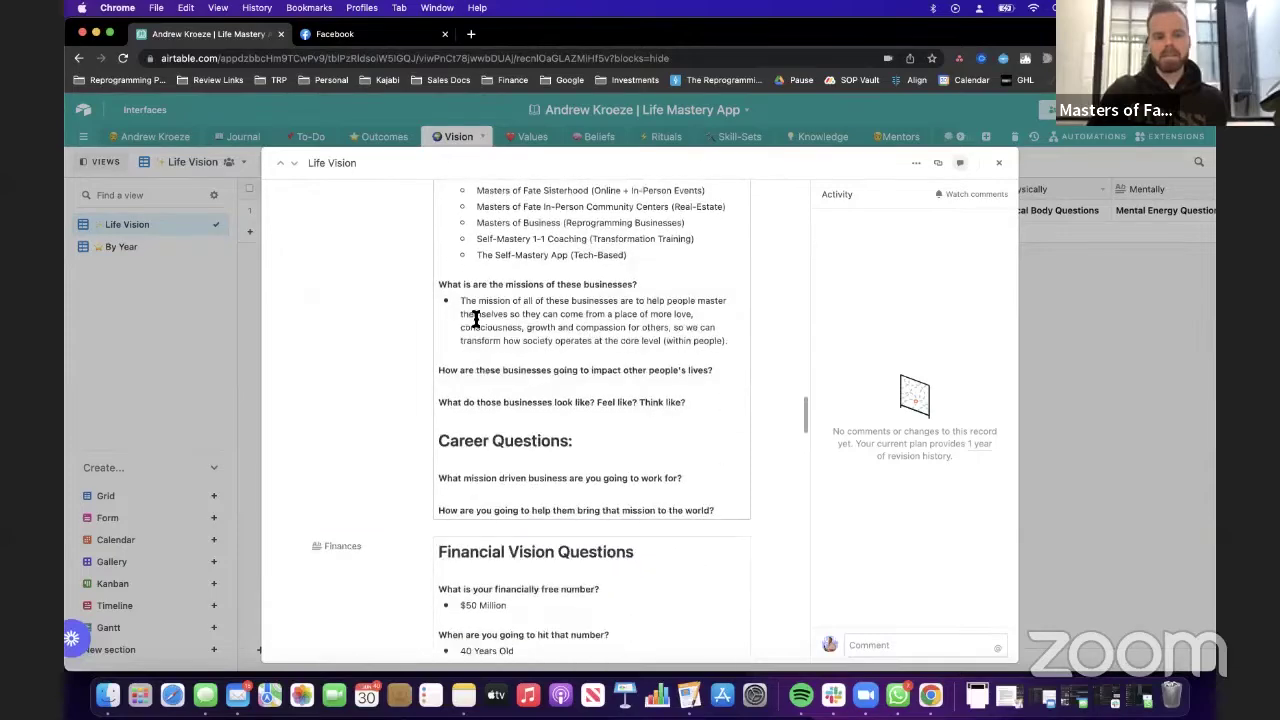
scroll(475, 318, "down", 10)
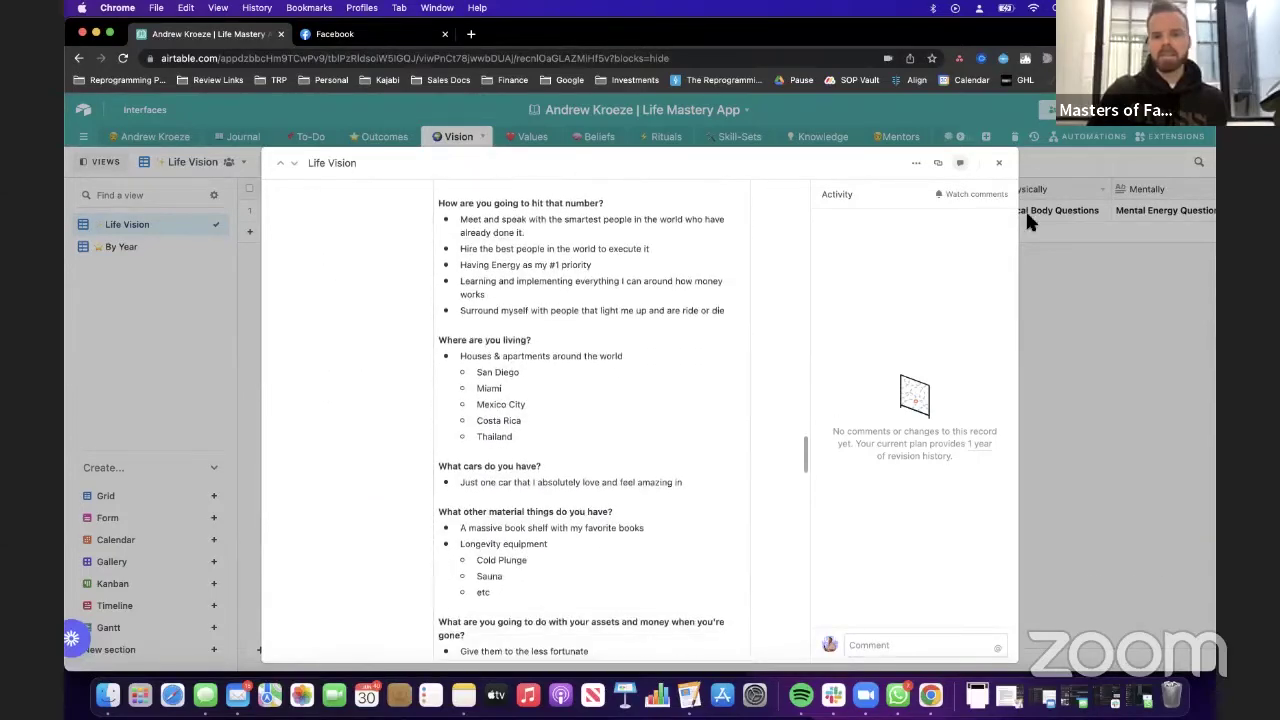
left_click(1002, 164)
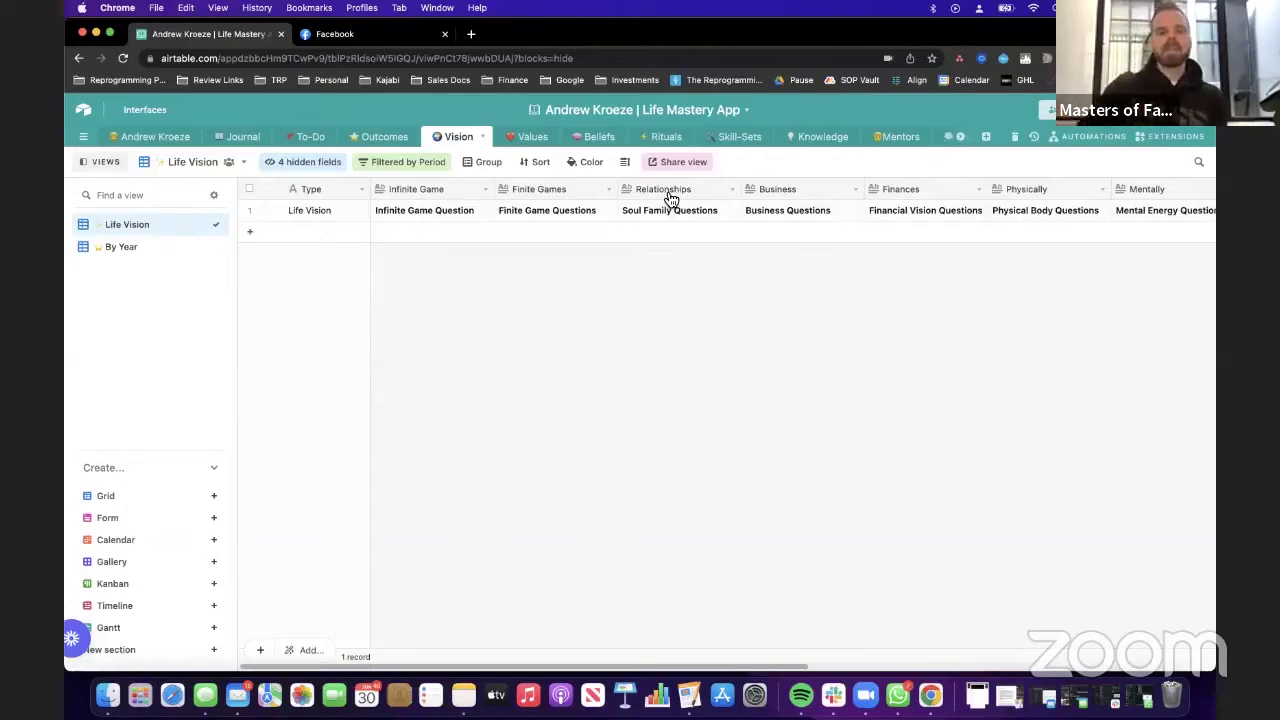
Step: View the Beliefs gallery and the Rituals gallery
left_click(598, 137)
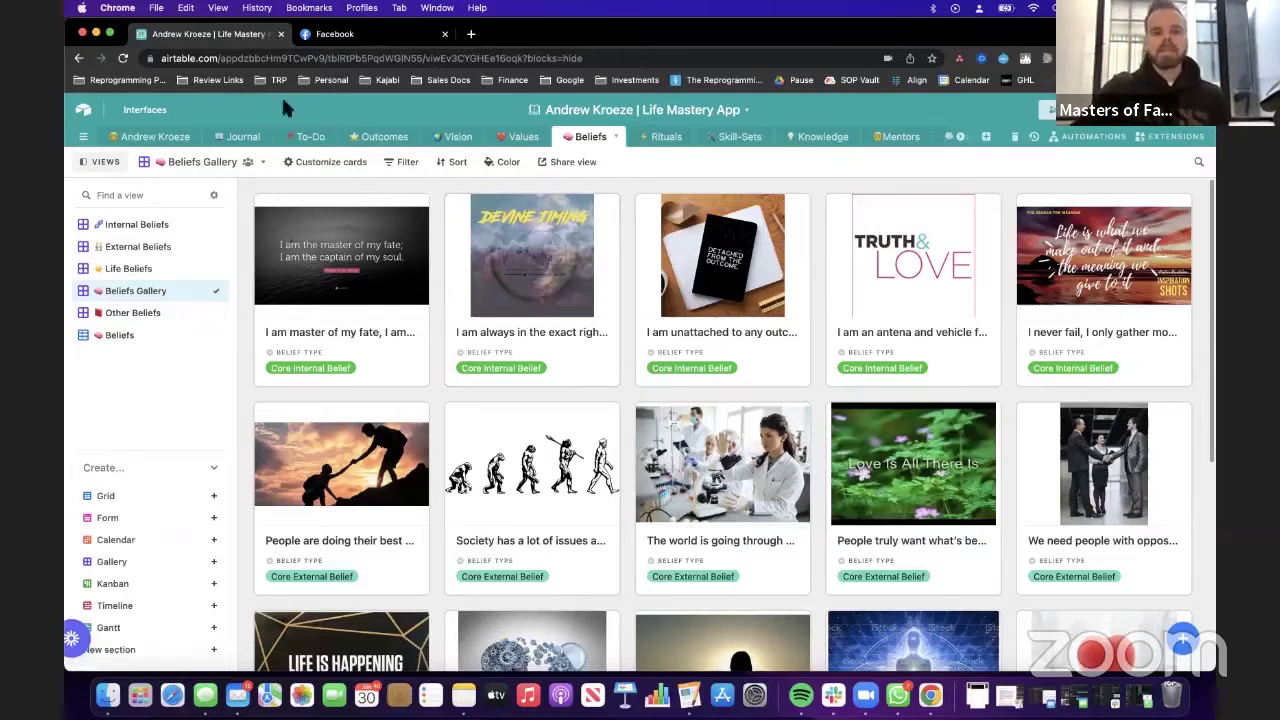
left_click(656, 140)
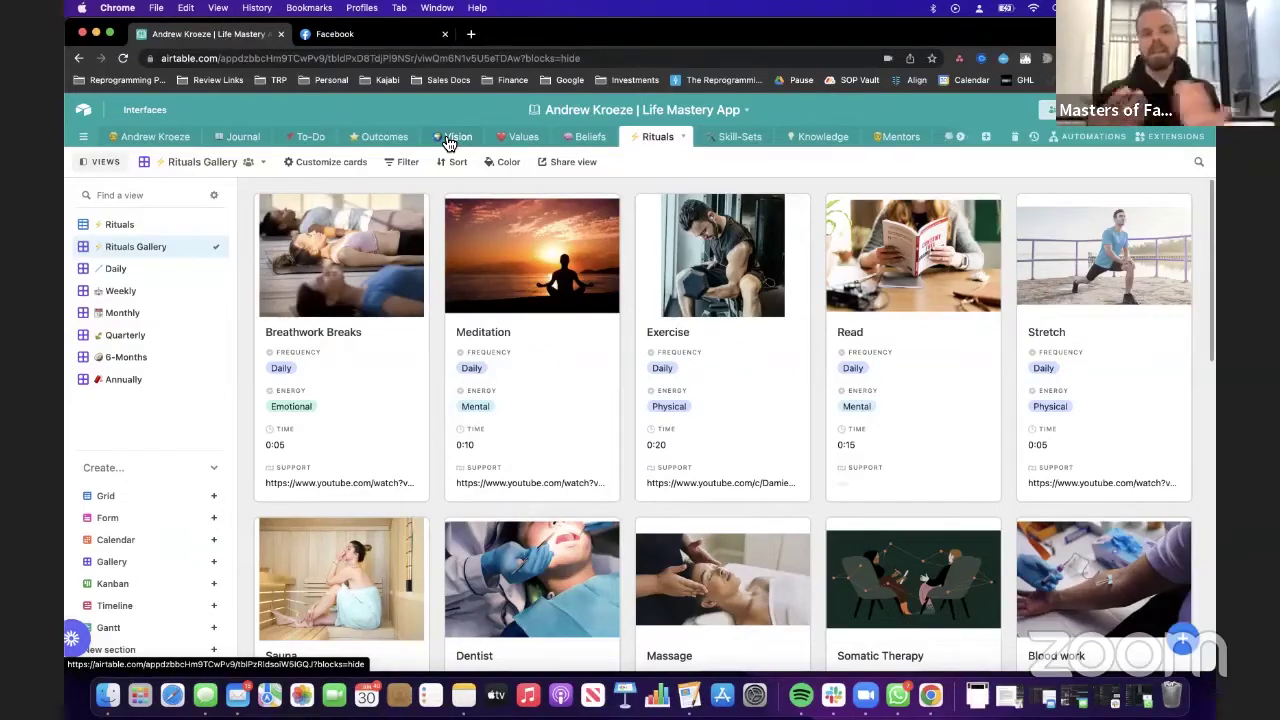
Step: Show the current outcomes by period and look into the expanded 2022 Outcomes record, closing it again
left_click(378, 137)
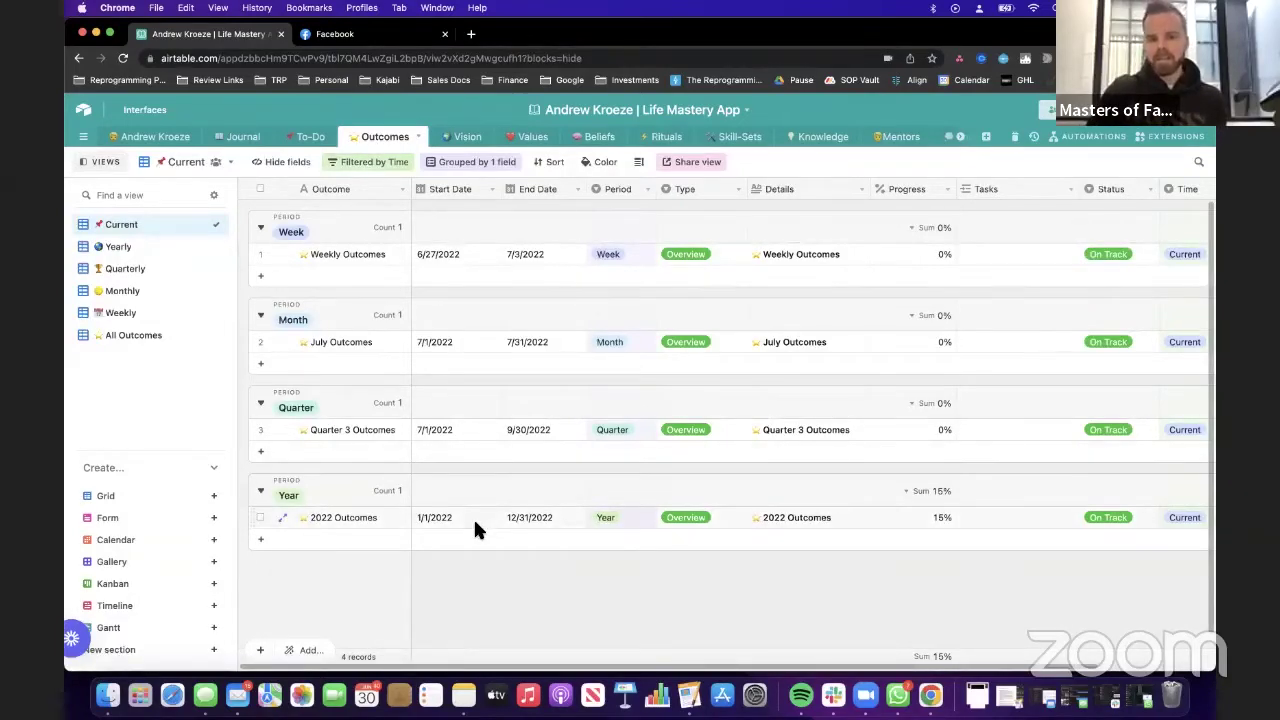
left_click(287, 525)
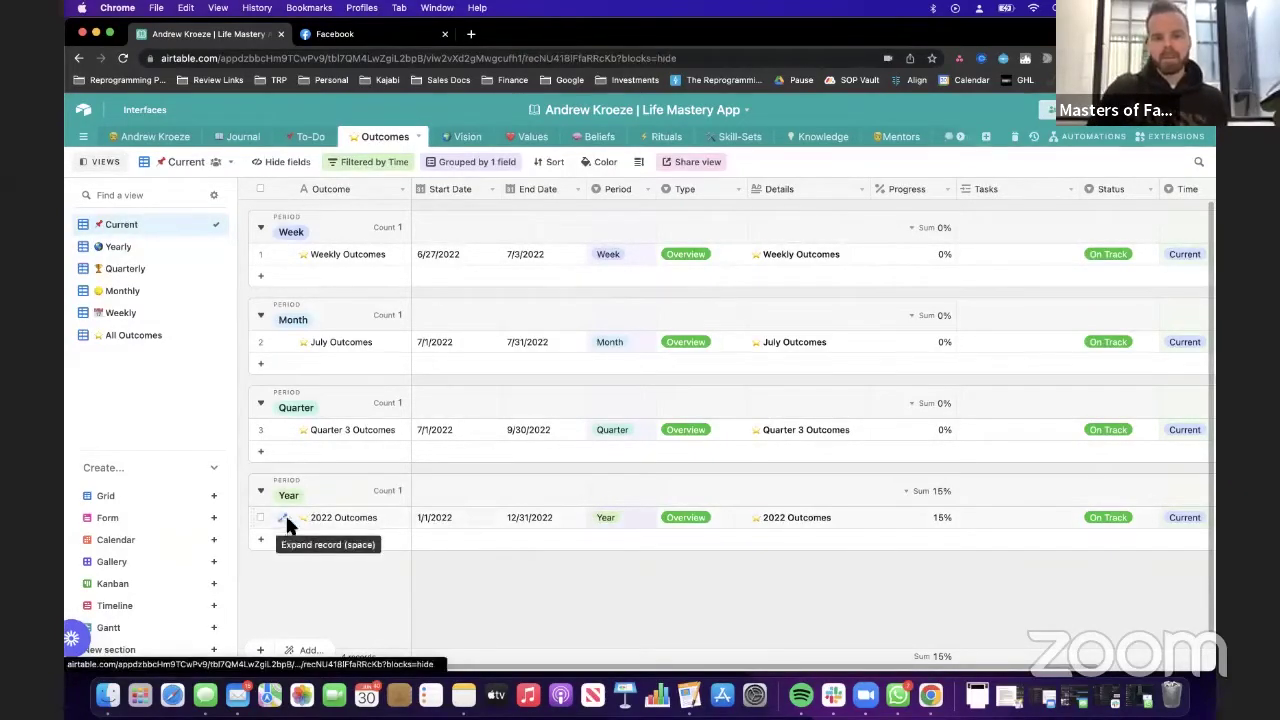
left_click(999, 175)
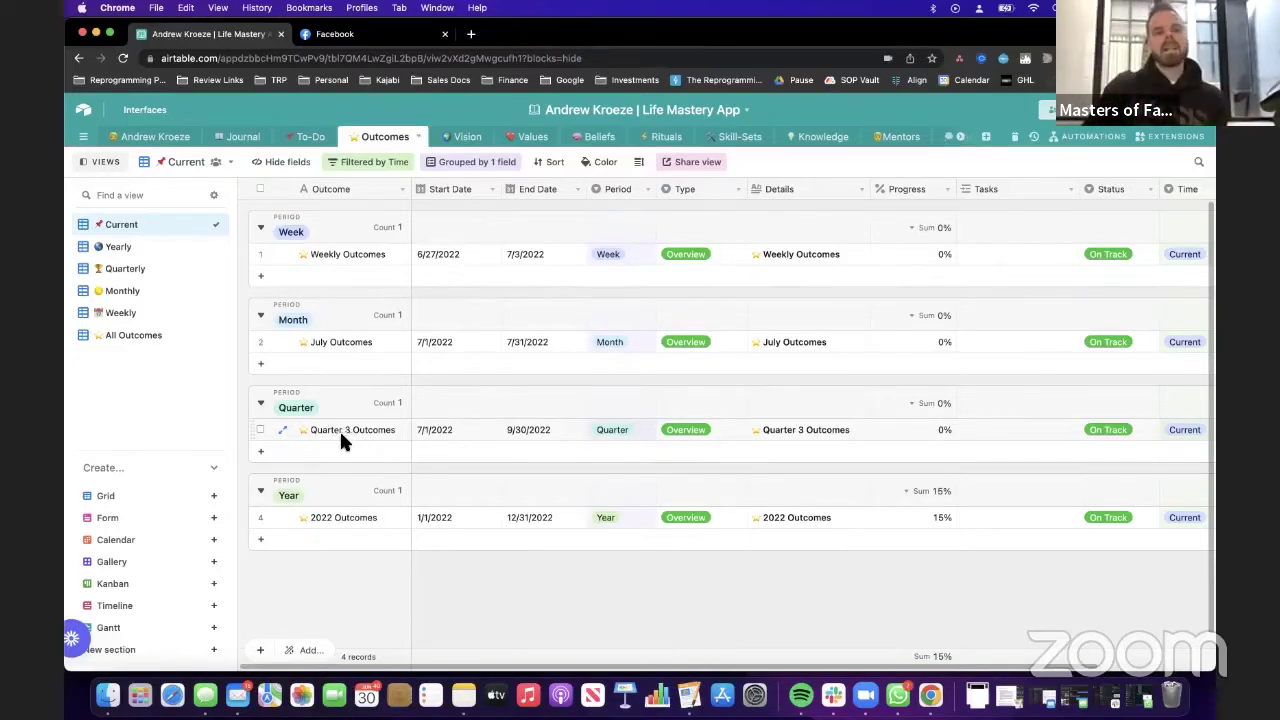
Step: Show the Today view of the To-Do table
left_click(311, 137)
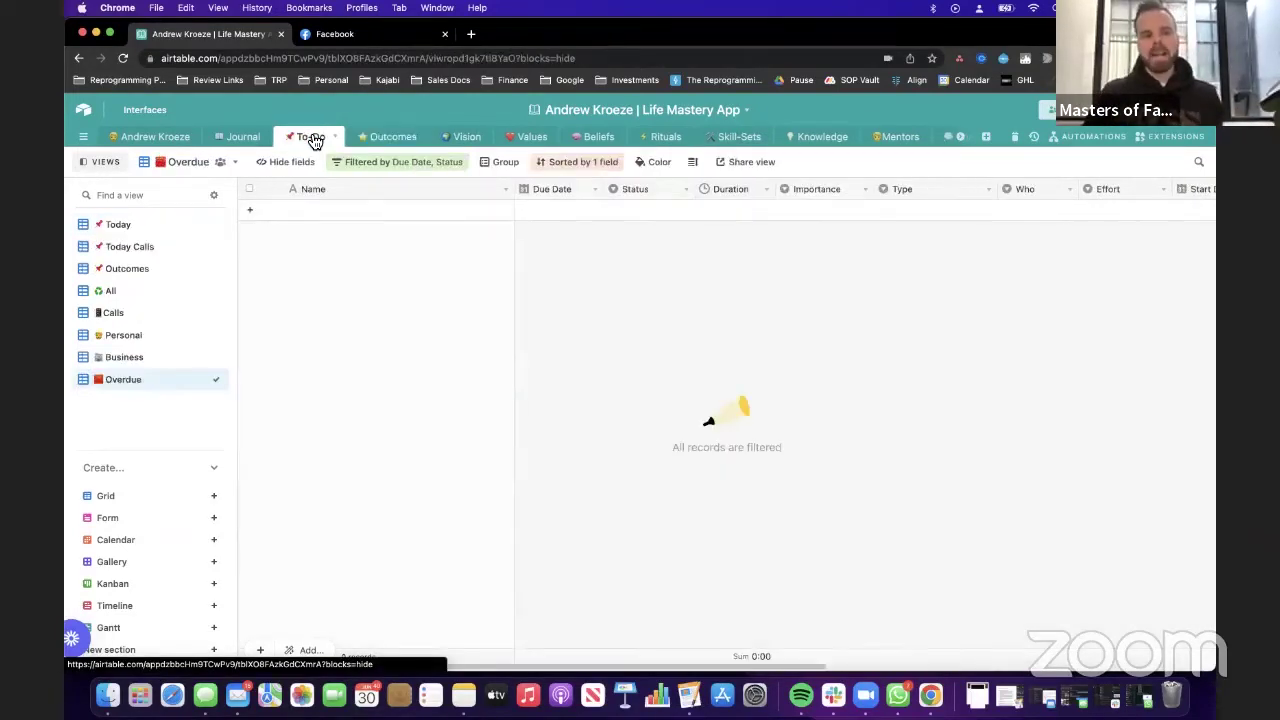
left_click(140, 226)
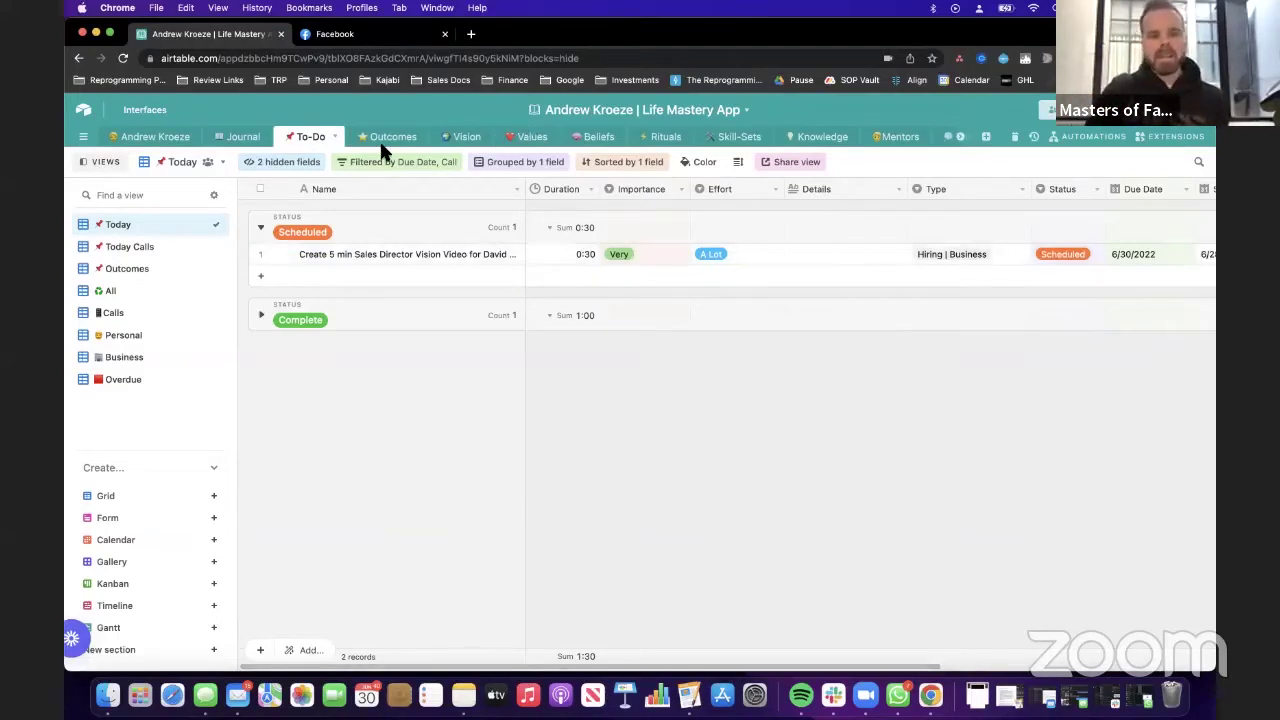
Step: Open the Skill-Sets table and reload the page
scroll(522, 146, "right", 1)
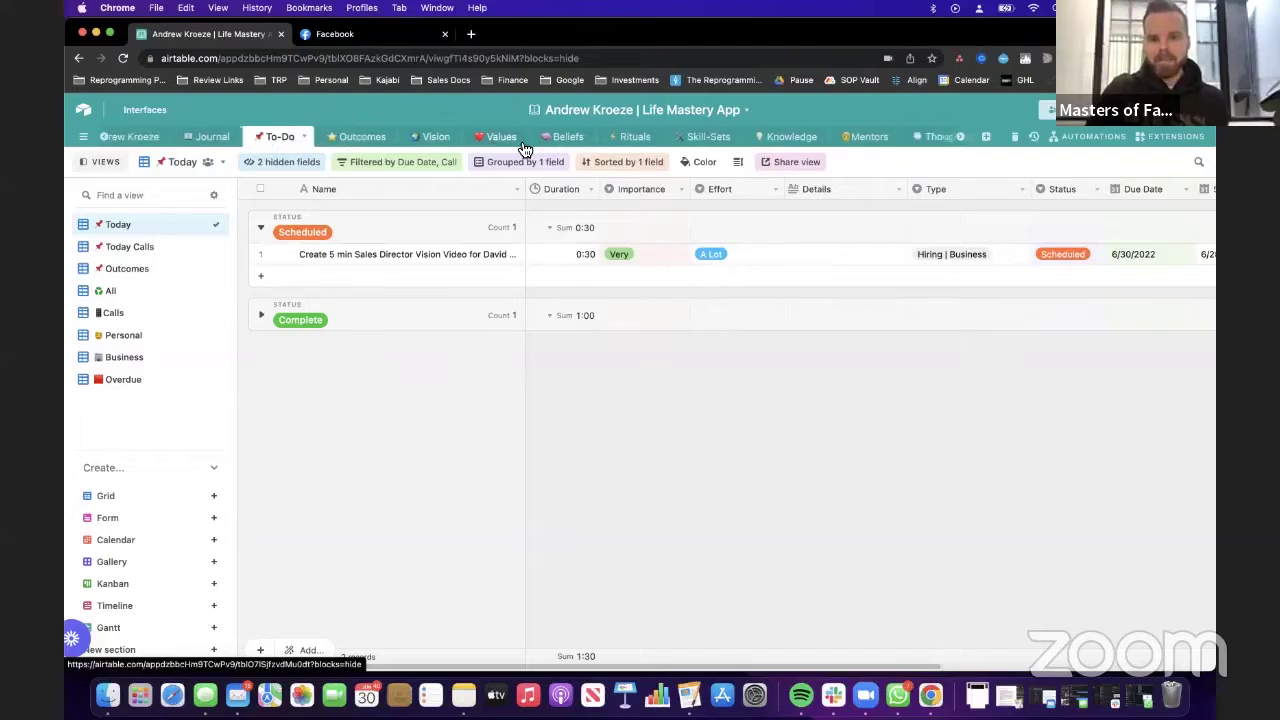
scroll(522, 146, "right", 5)
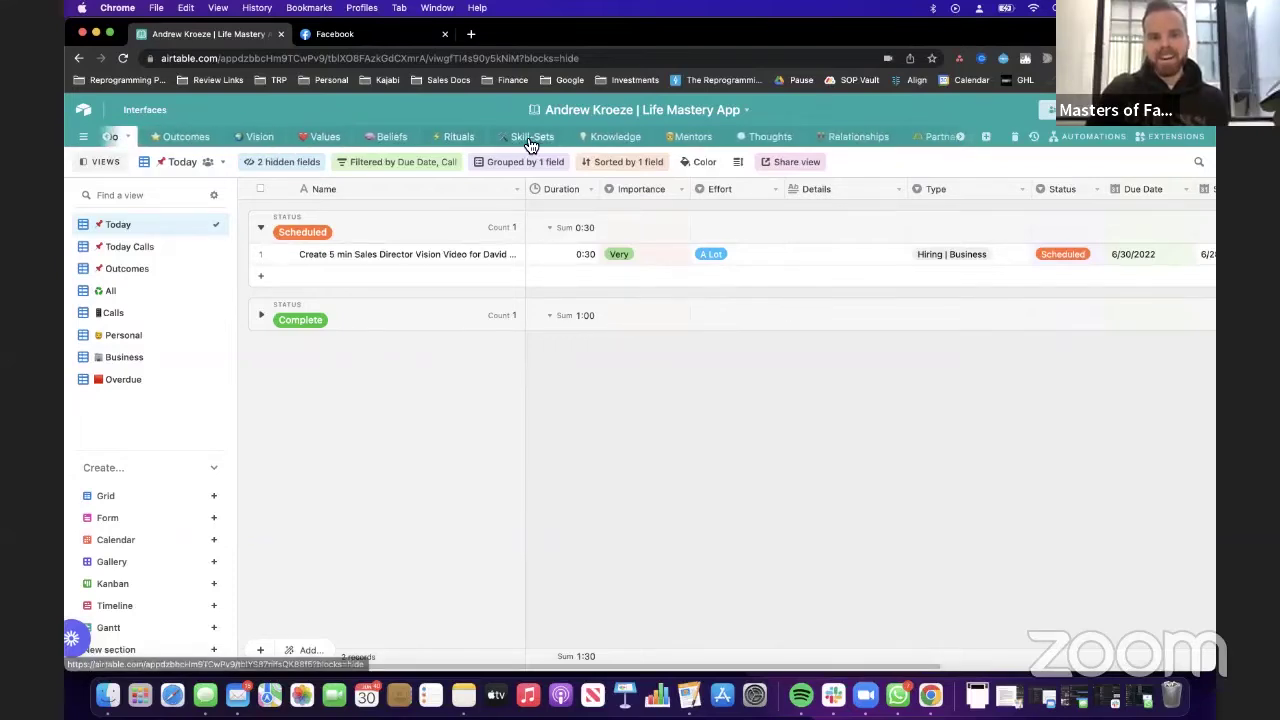
left_click(532, 137)
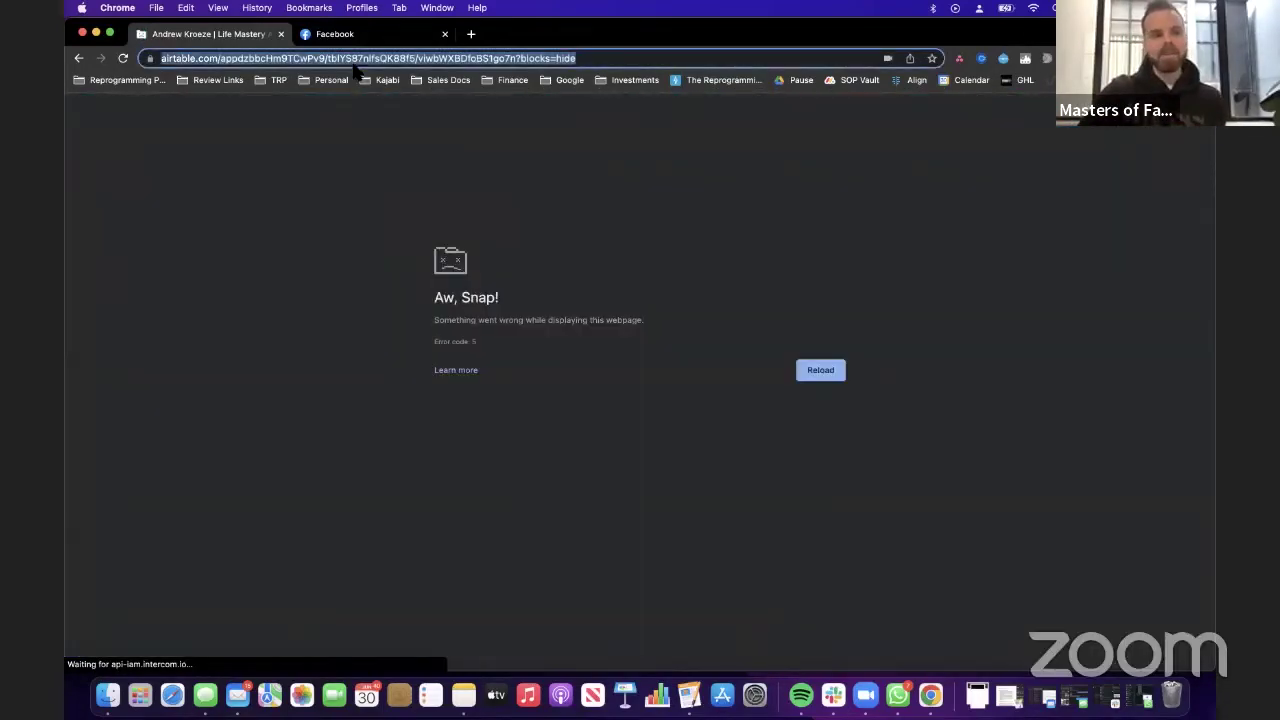
left_click(123, 58)
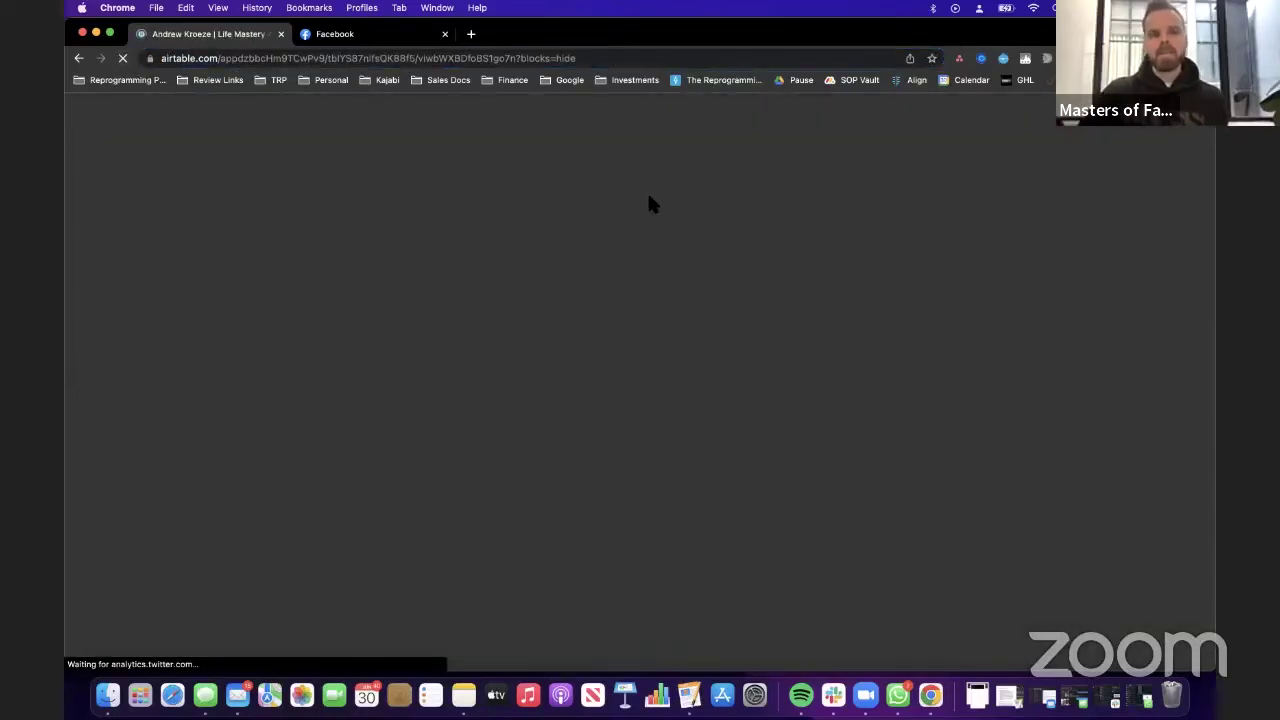
Step: Browse the exercise cards in the Fitness table's gallery
scroll(785, 138, "right", 5)
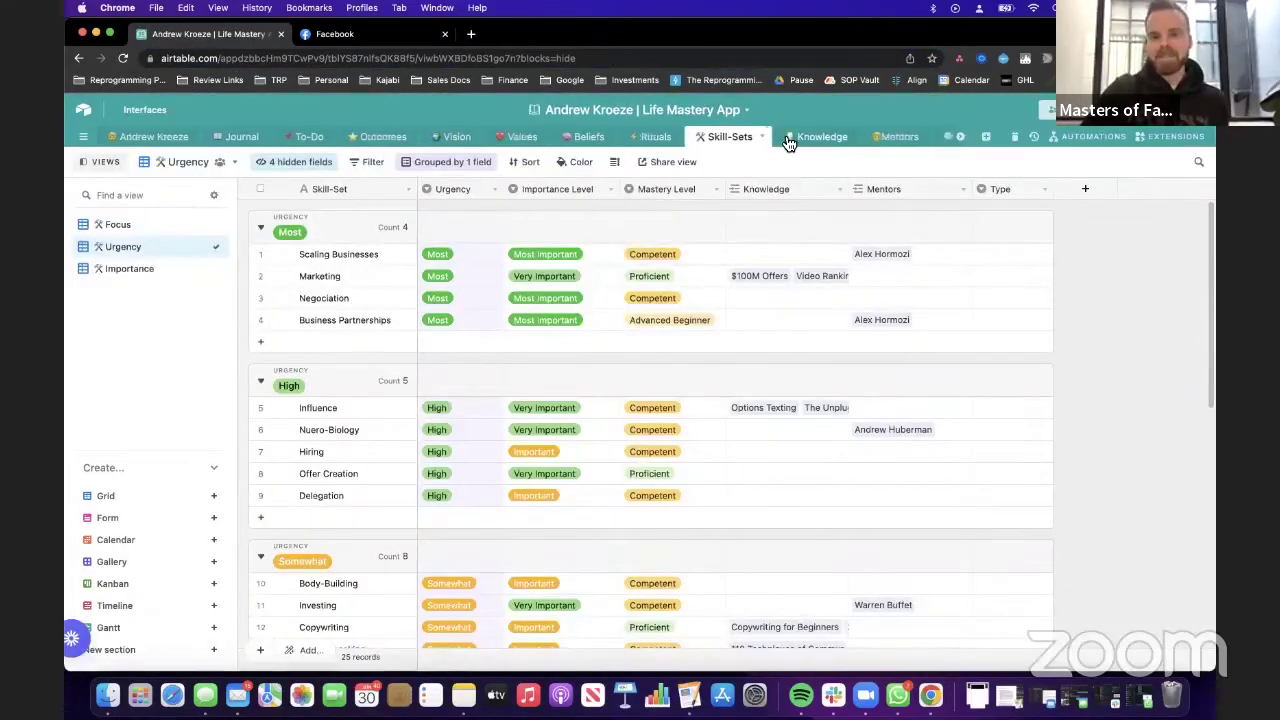
scroll(785, 142, "right", 2)
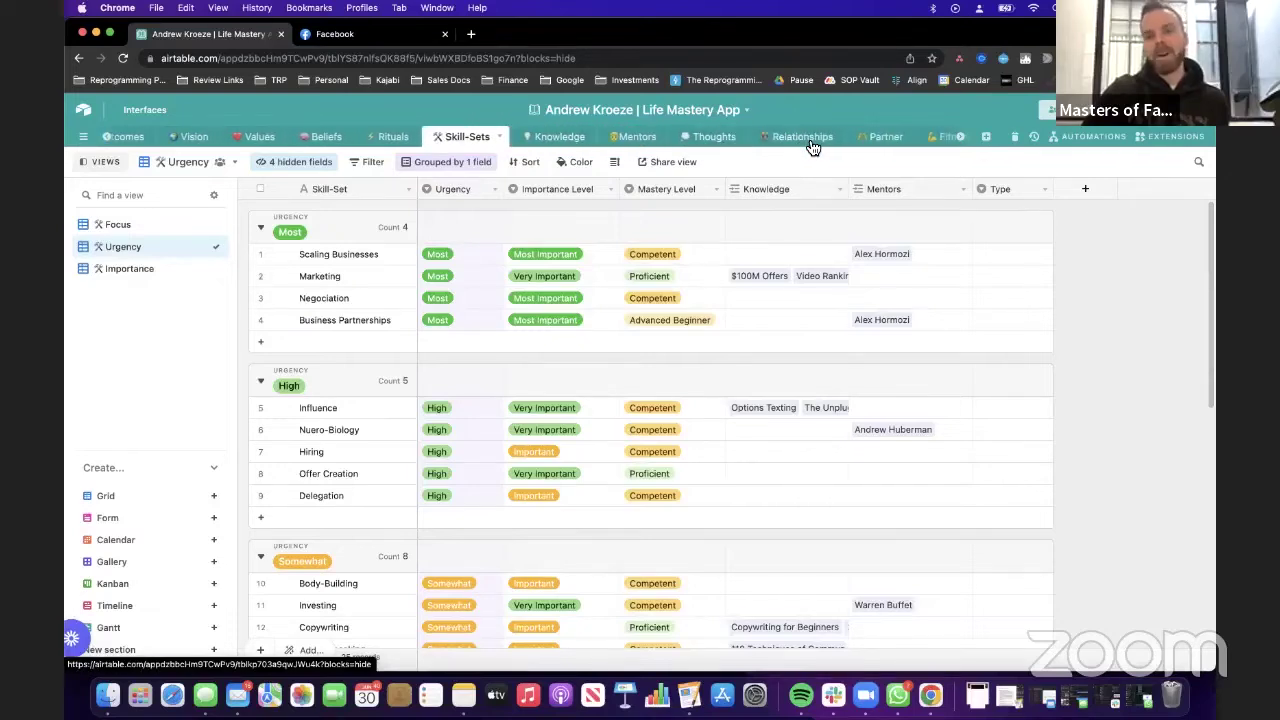
scroll(810, 142, "right", 3)
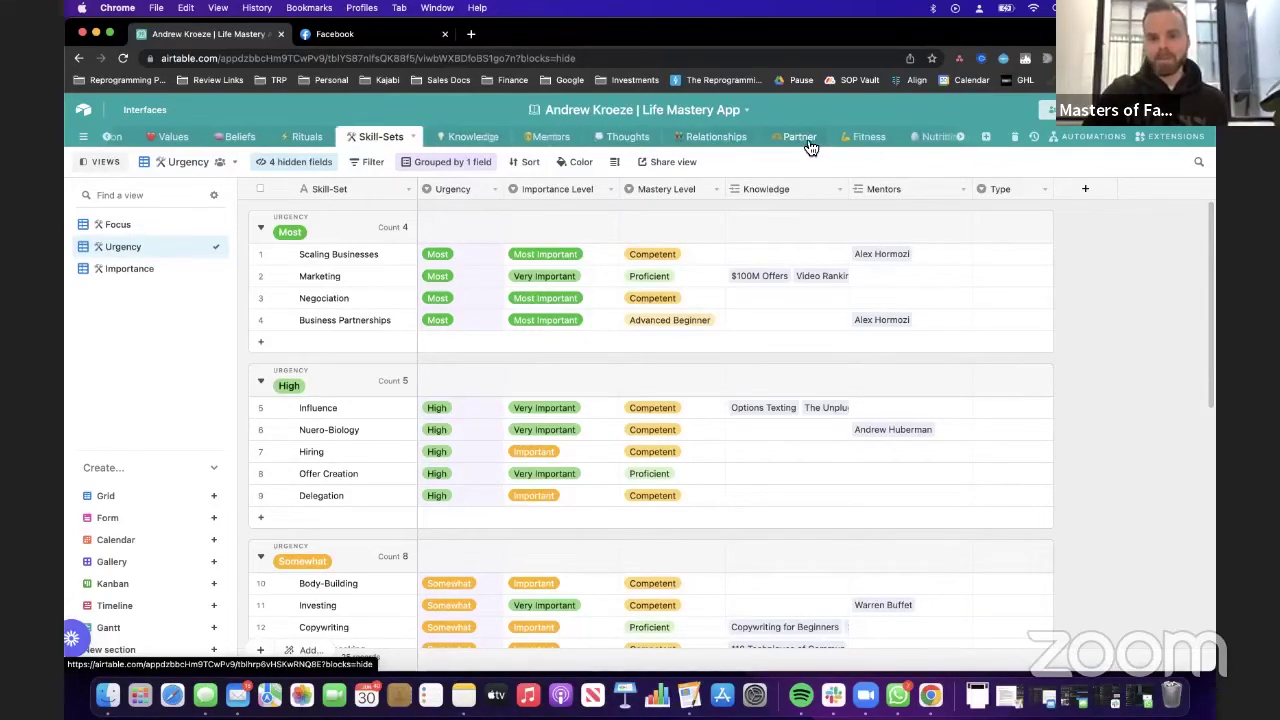
left_click(869, 138)
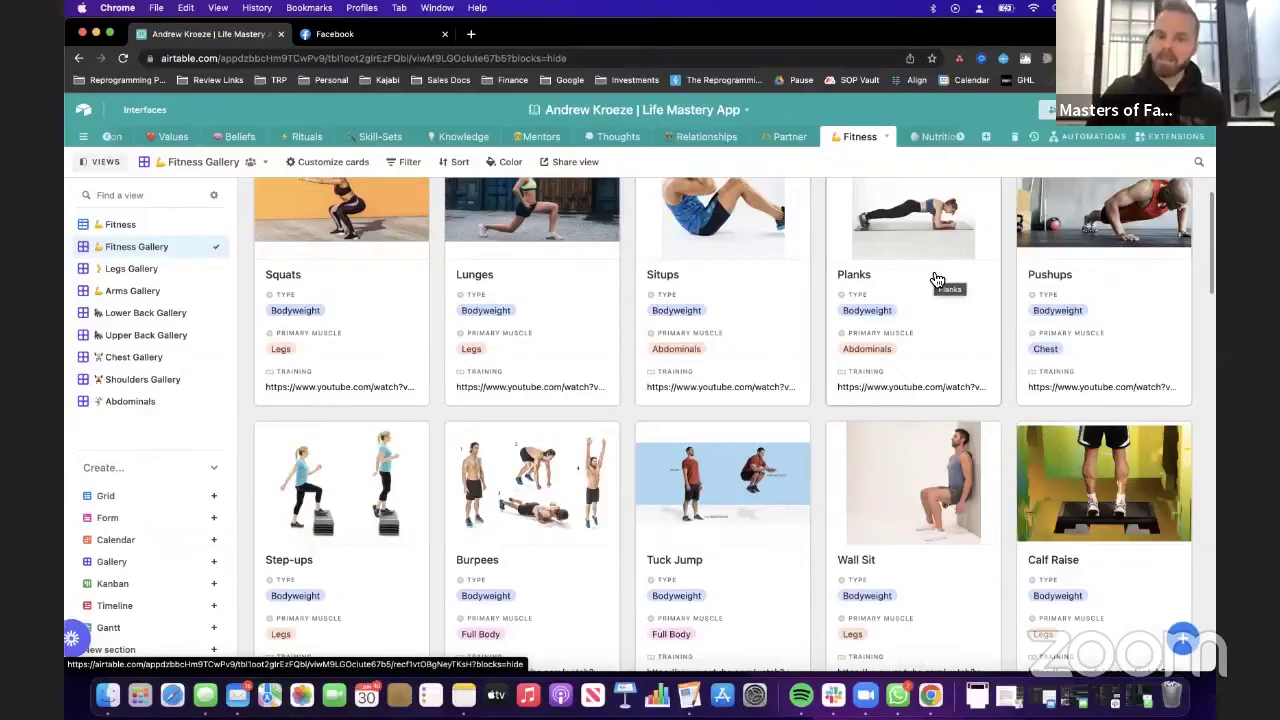
Step: In the Journal table's Fitness view, link Squats, Lunges and Situps as exercises of the 6/30/2022 entry
scroll(331, 138, "left", 5)
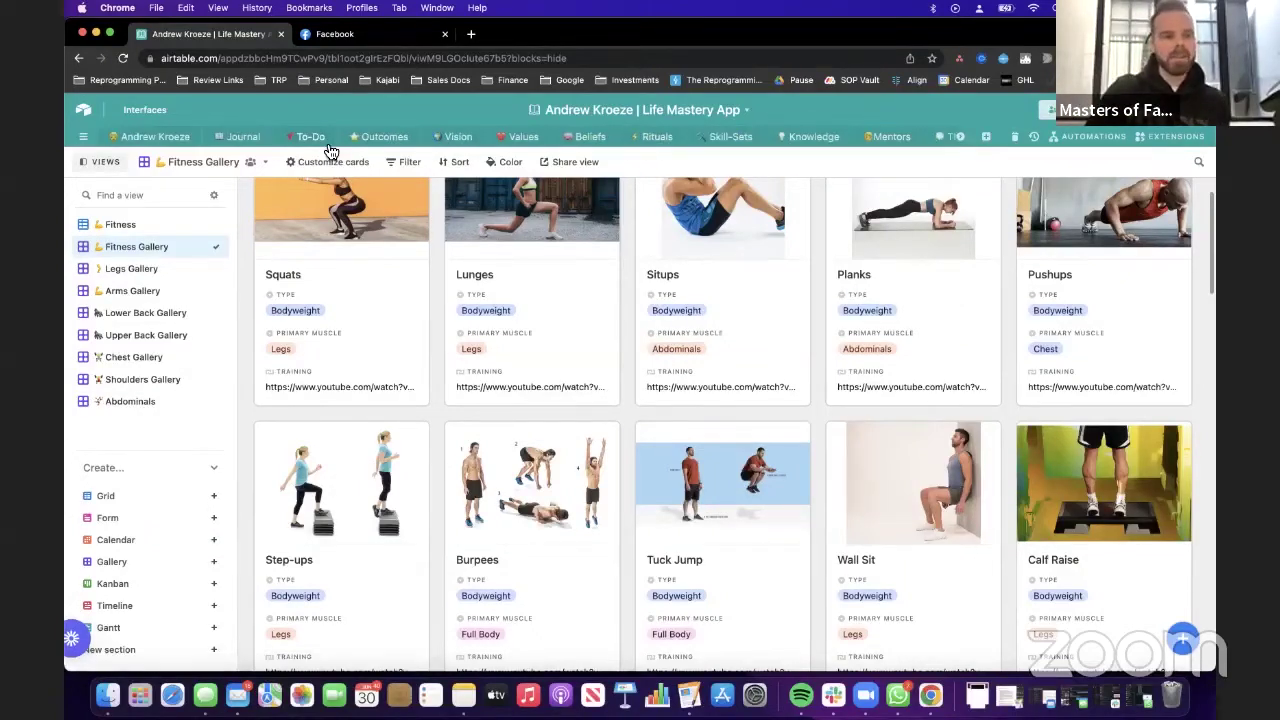
left_click(248, 137)
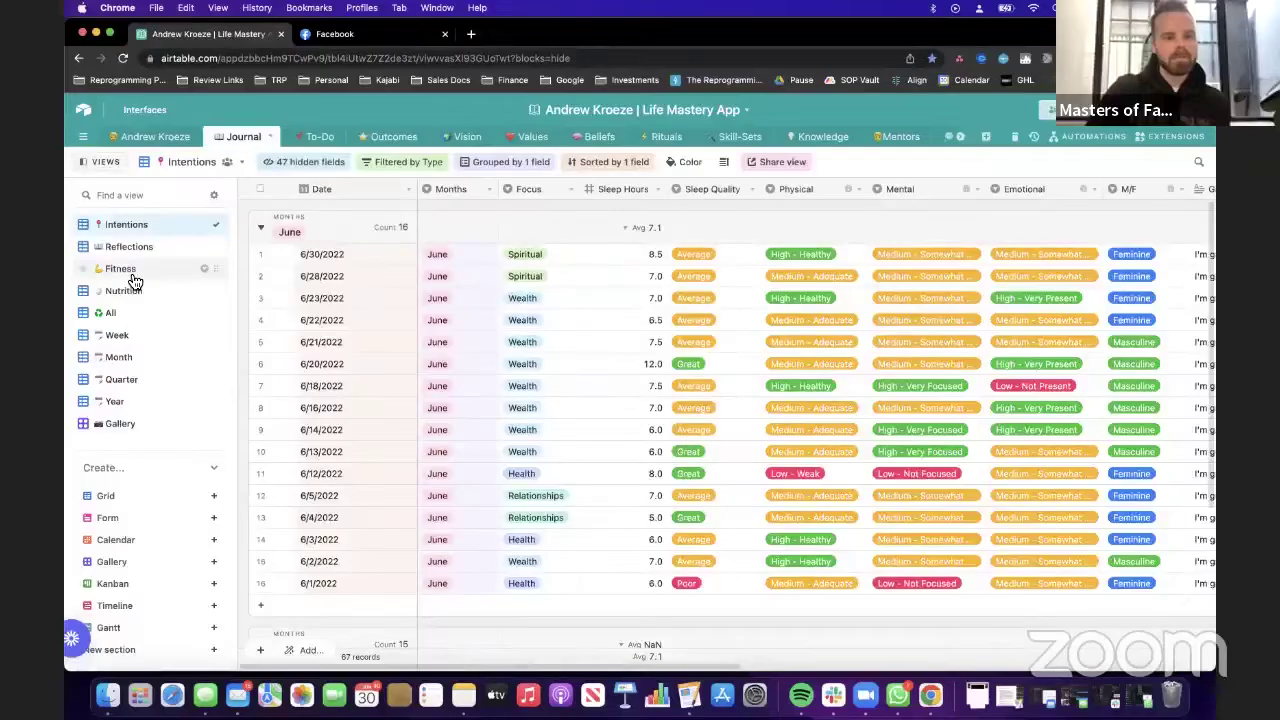
left_click(133, 270)
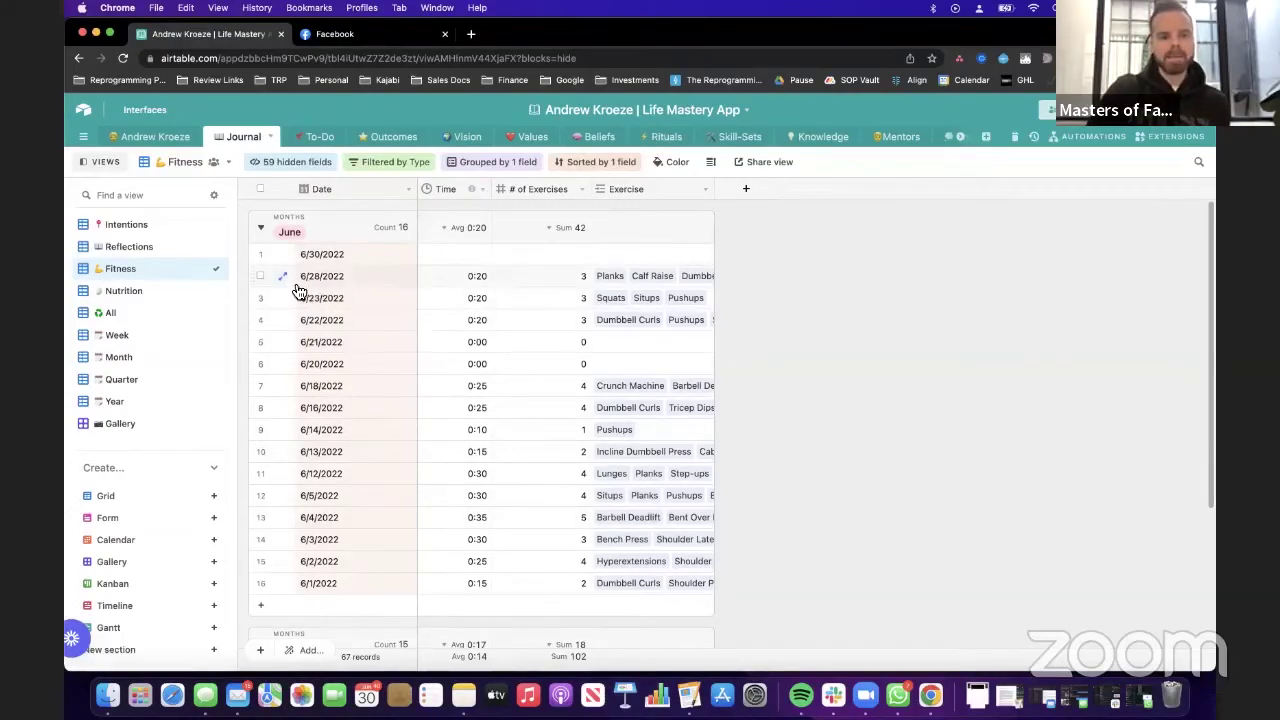
left_click(609, 258)
left_click(603, 257)
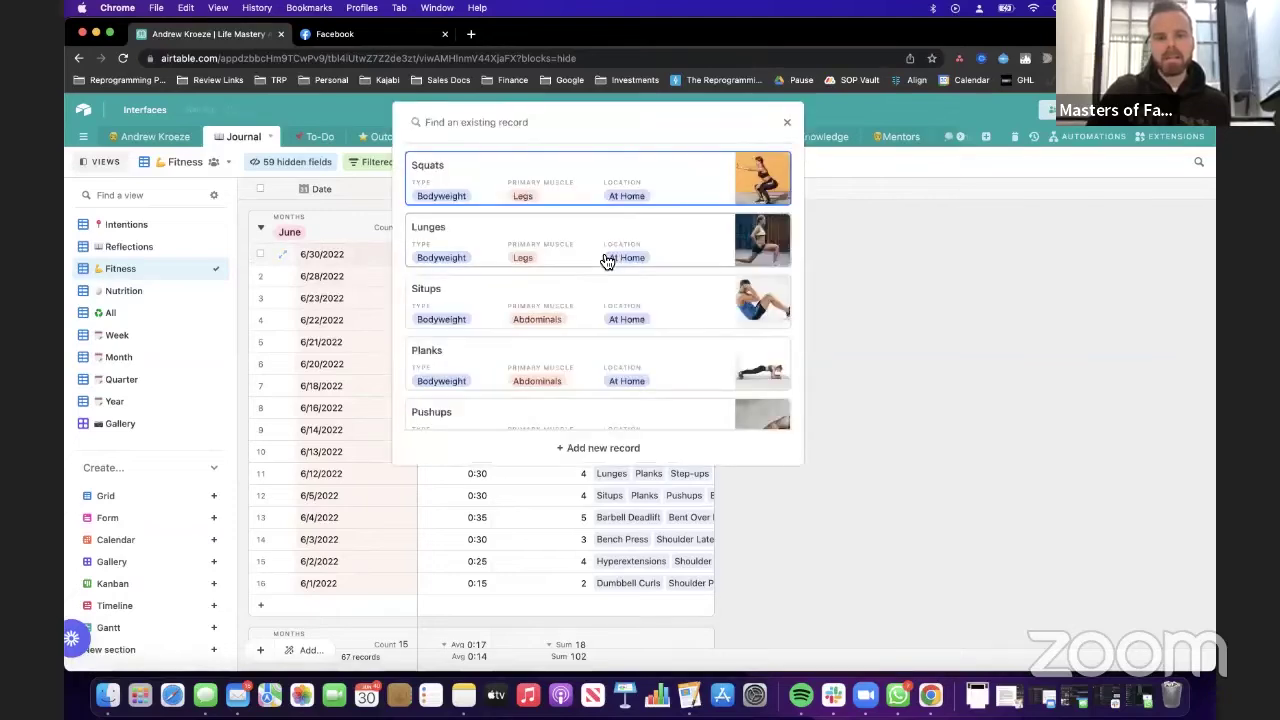
left_click(552, 183)
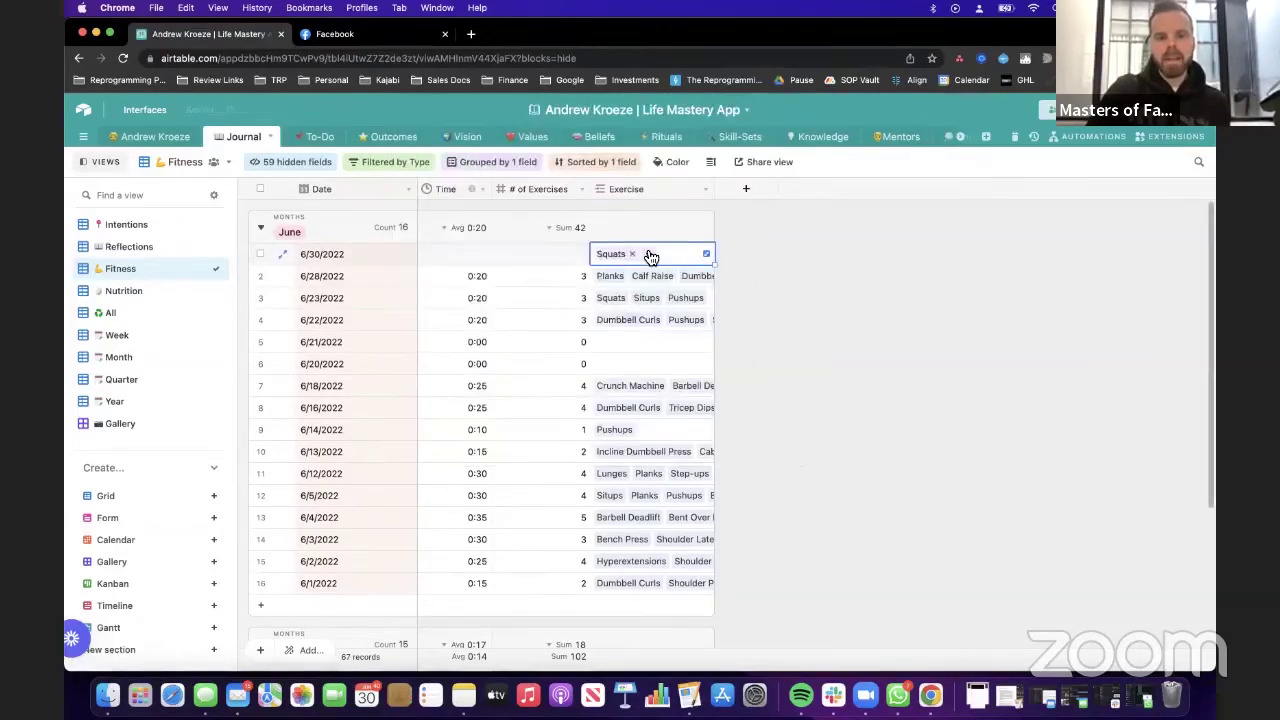
left_click(643, 252)
left_click(557, 188)
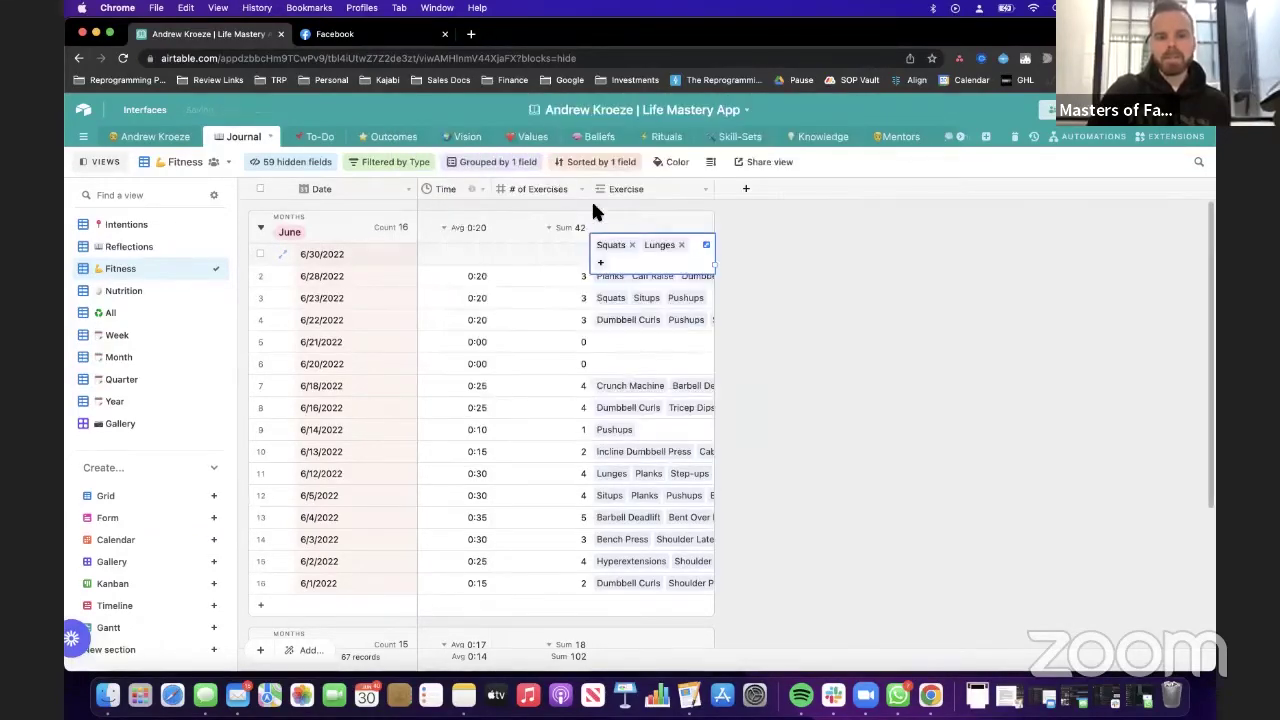
left_click(603, 268)
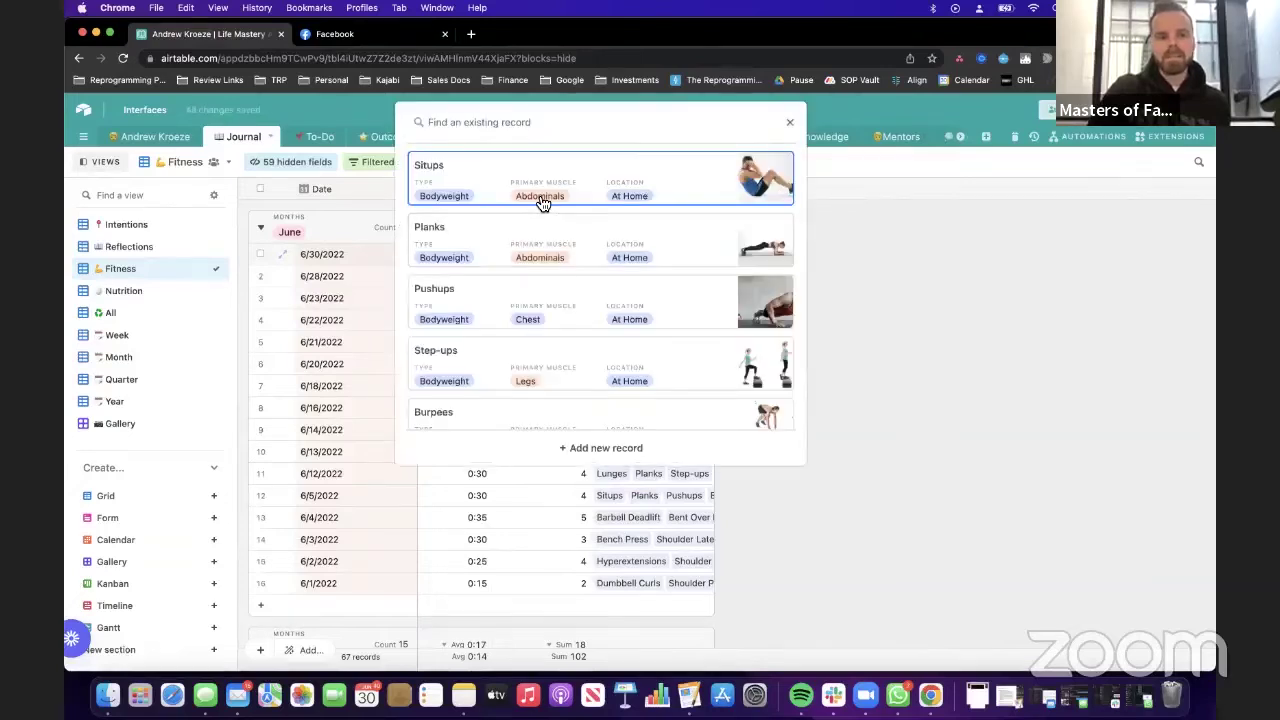
left_click(541, 202)
Step: Set the number of exercises to 3 and the time to 0:20 for the 6/30/2022 fitness entry
left_click(535, 250)
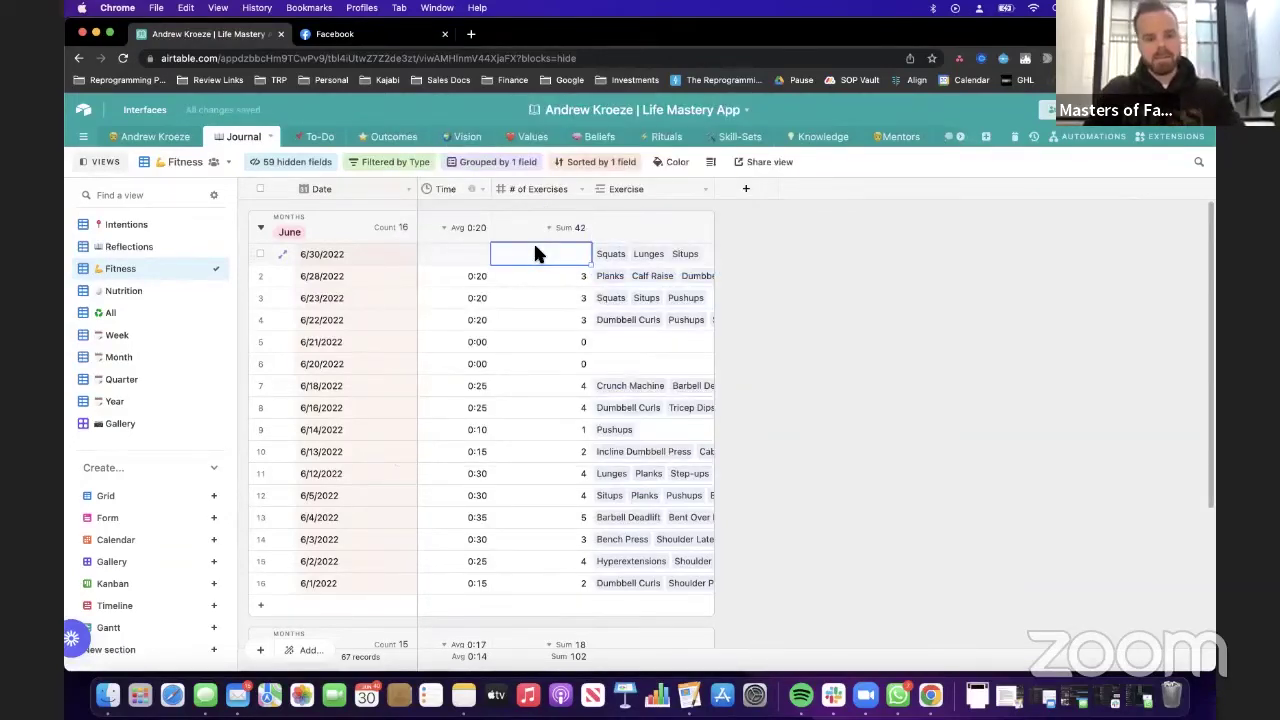
left_click(463, 256)
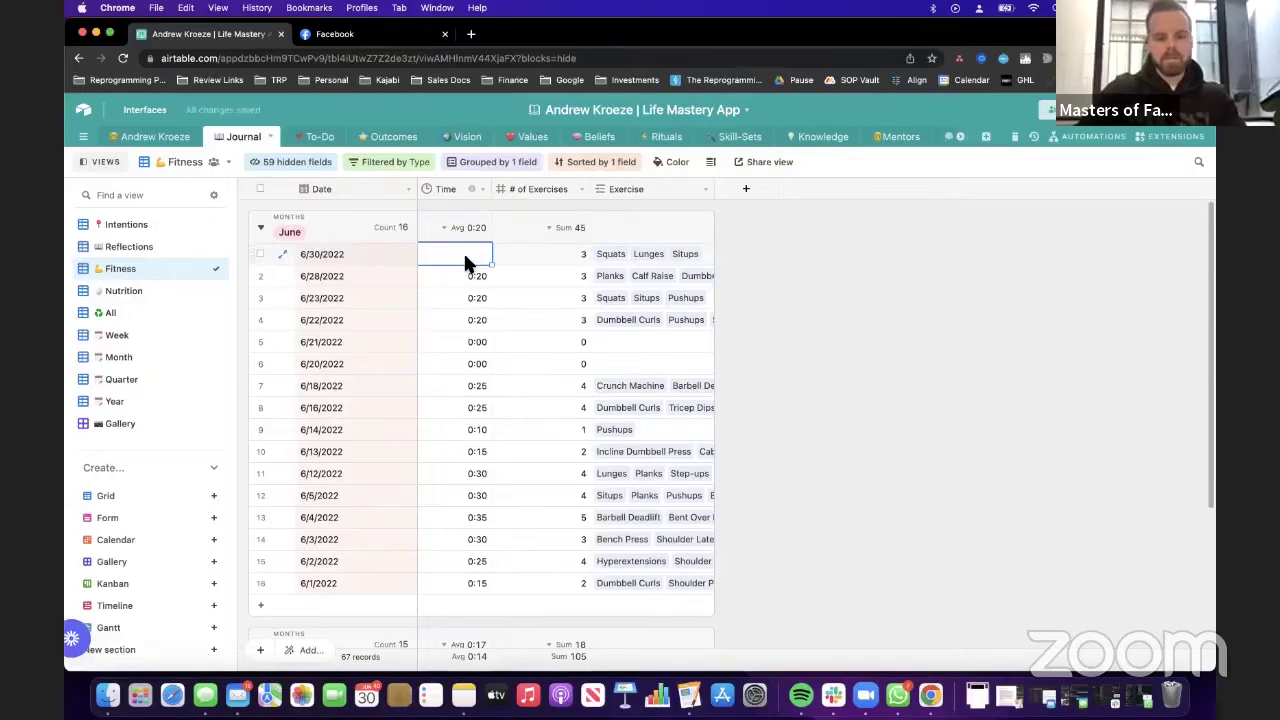
type("20")
left_click(895, 312)
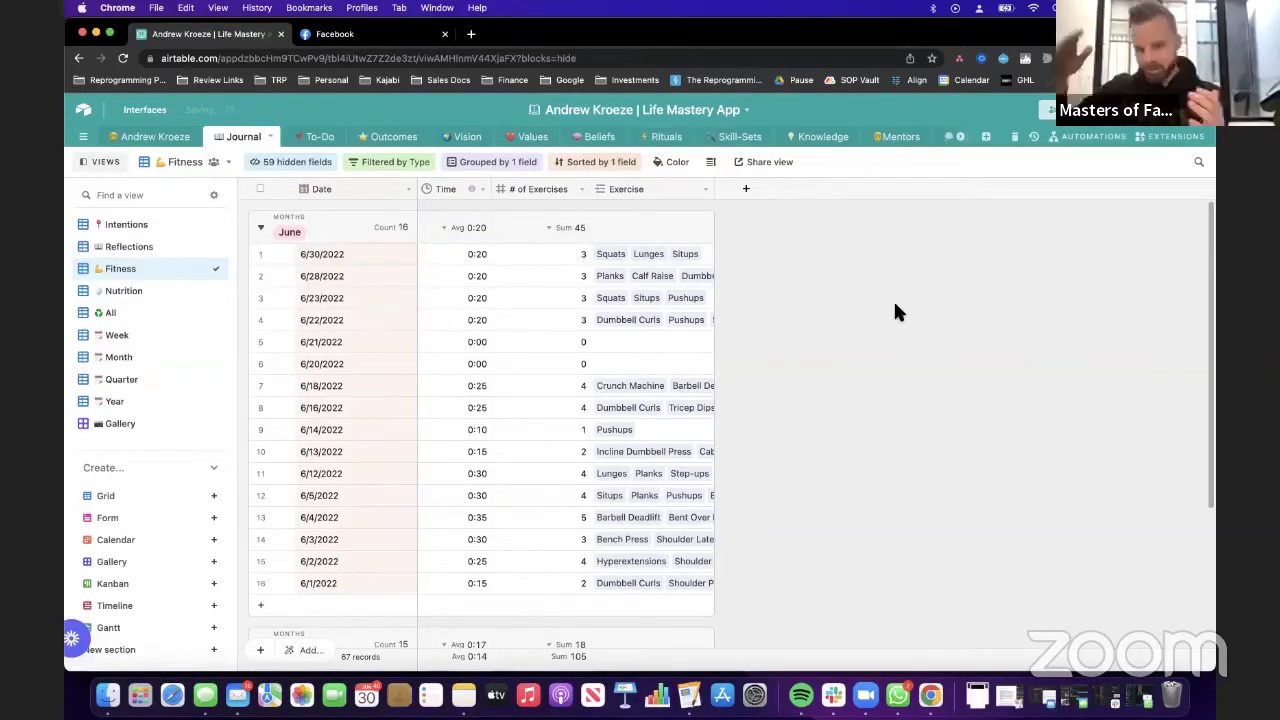